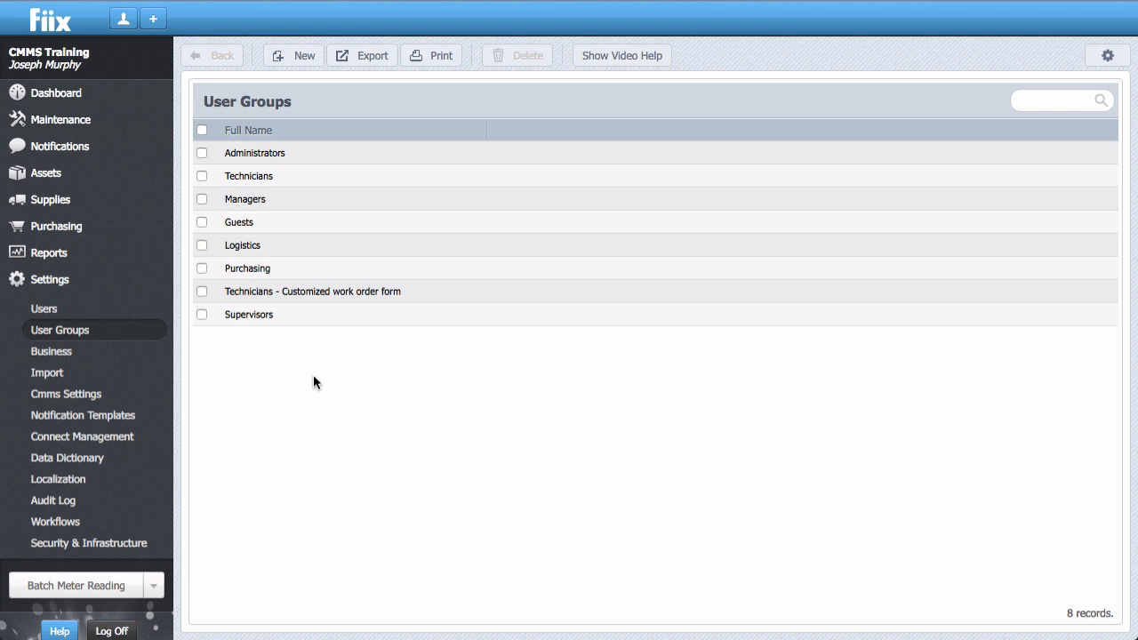
Duplicate the Technicians user group and rename the copy as Night Shift Technicians.
left_click(202, 177)
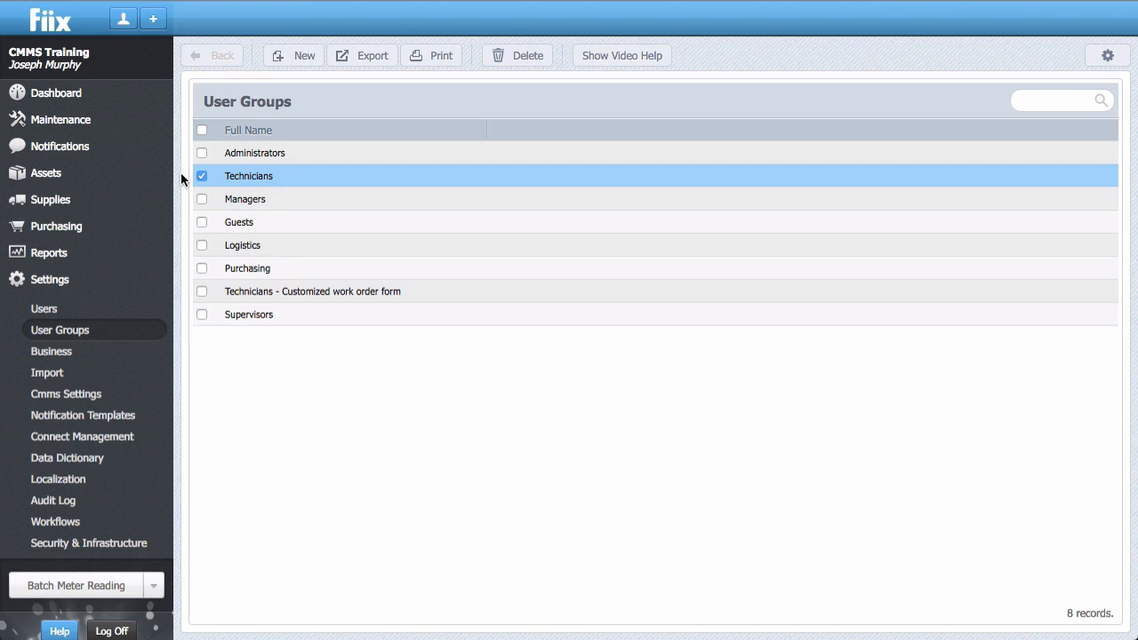
left_click(179, 176)
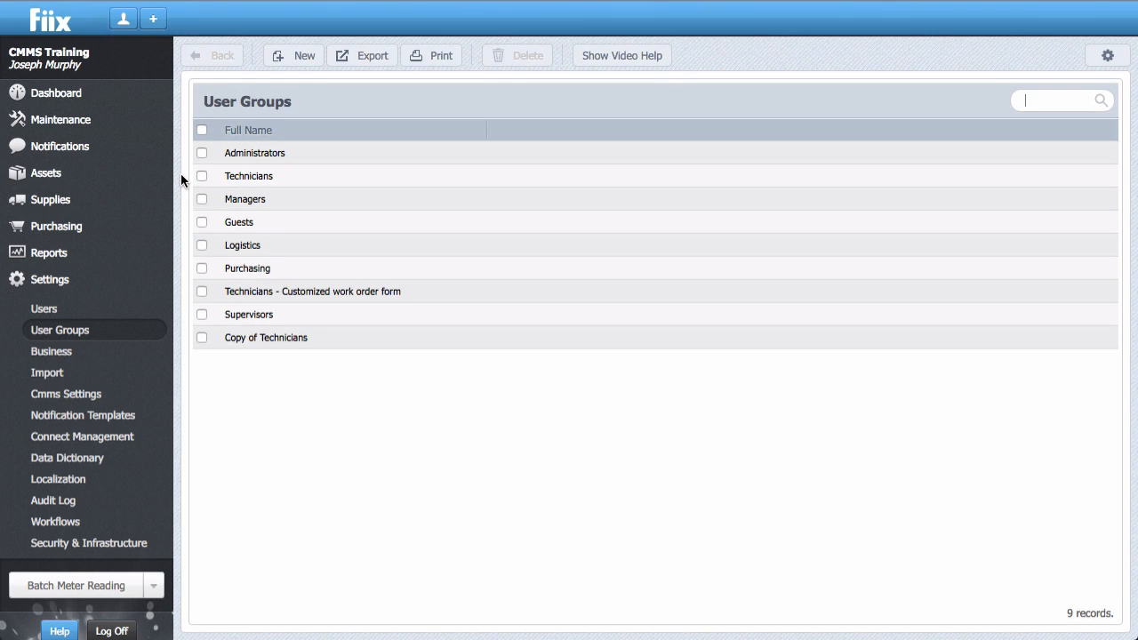
left_click(264, 336)
left_click_drag(239, 130, 214, 118)
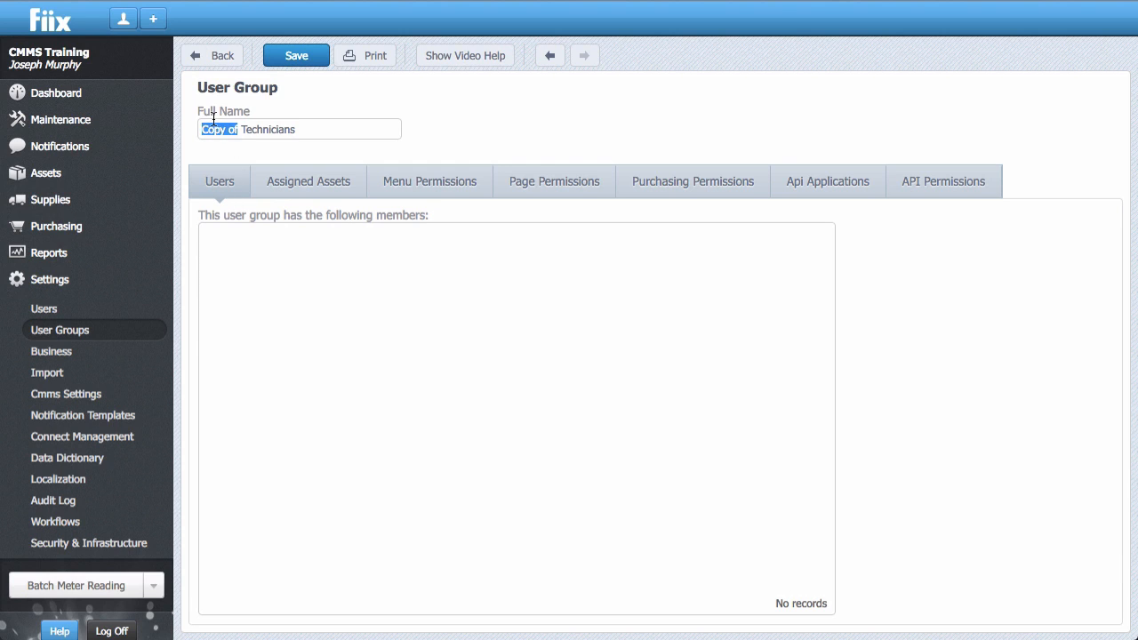
type("Night Shif")
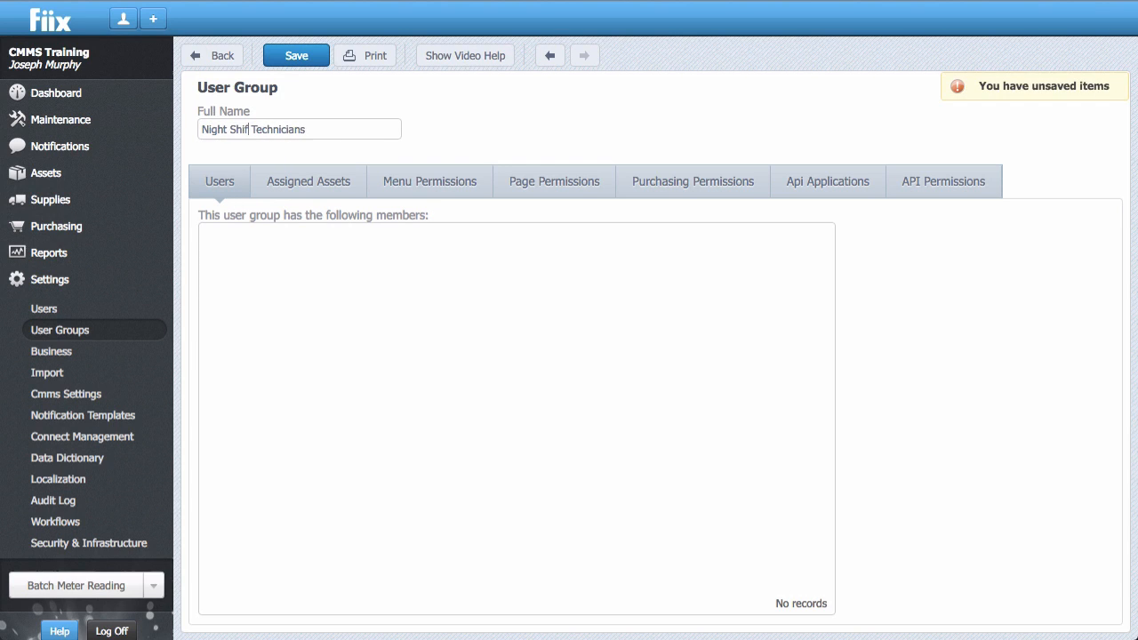
type("t")
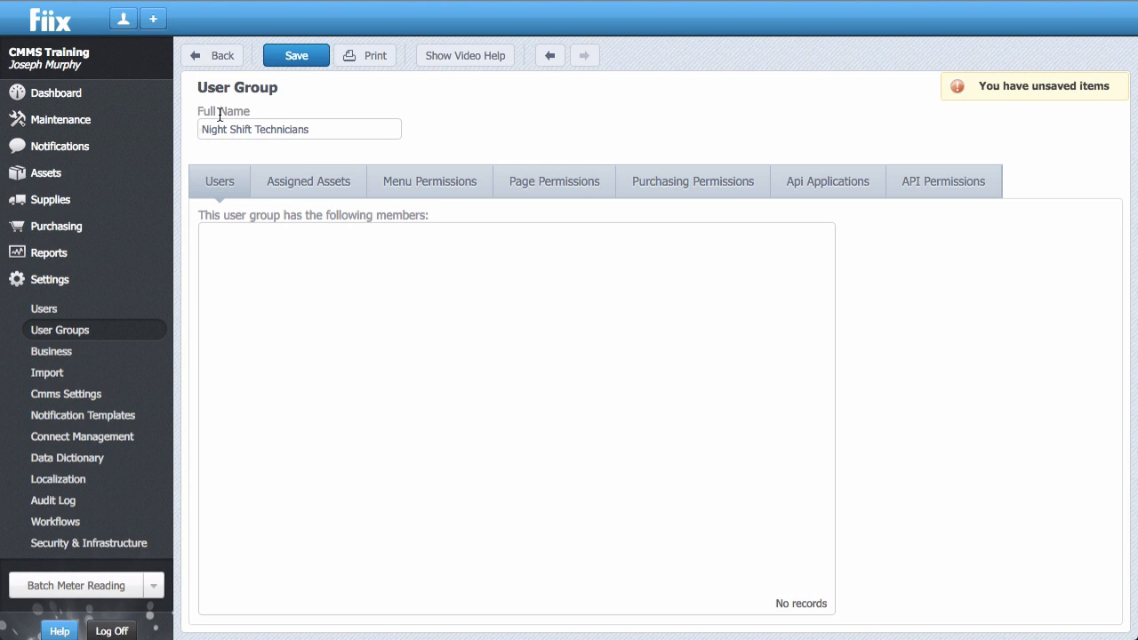
Grant the Night Shift Technicians group menu permissions for the 'Reports' top menu and the 'Reports' menu item.
left_click(406, 181)
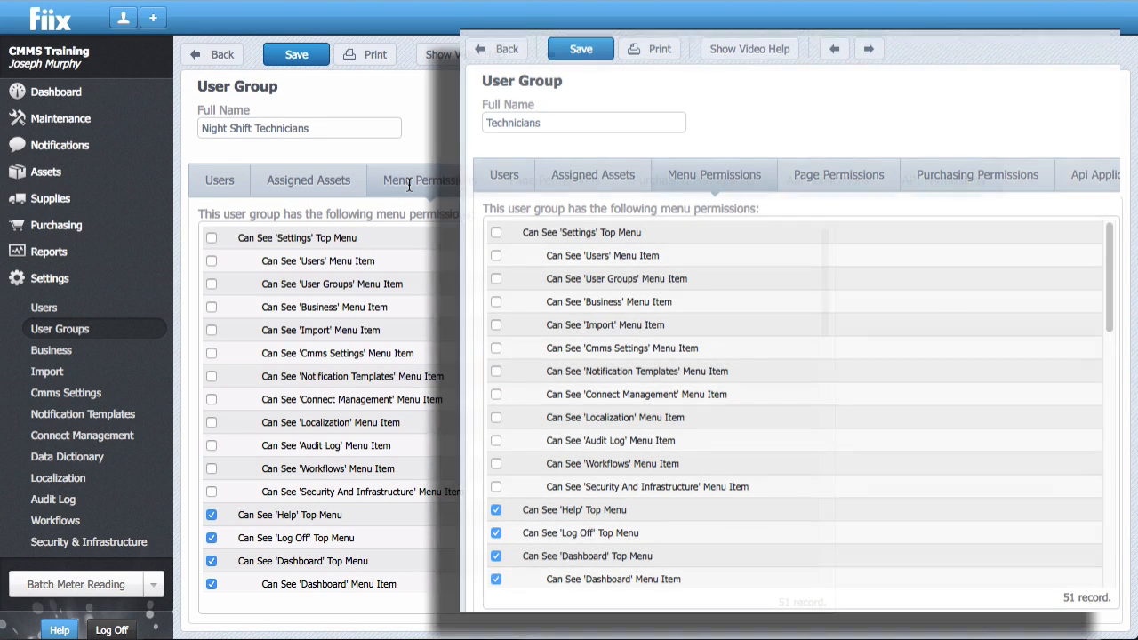
scroll(352, 314, "down", 10)
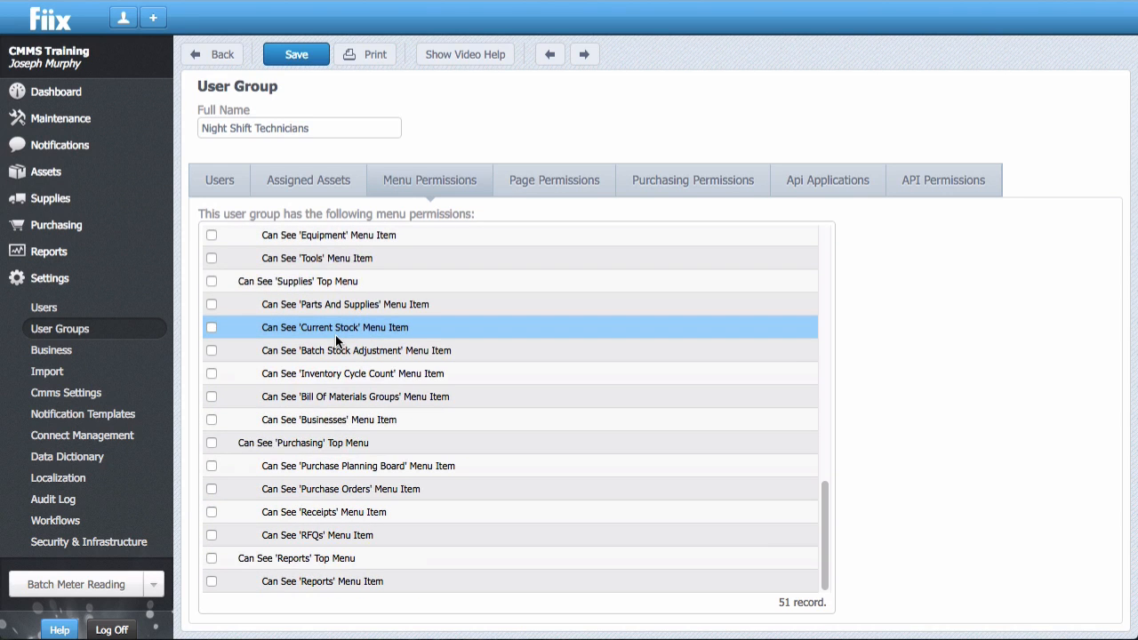
left_click(212, 559)
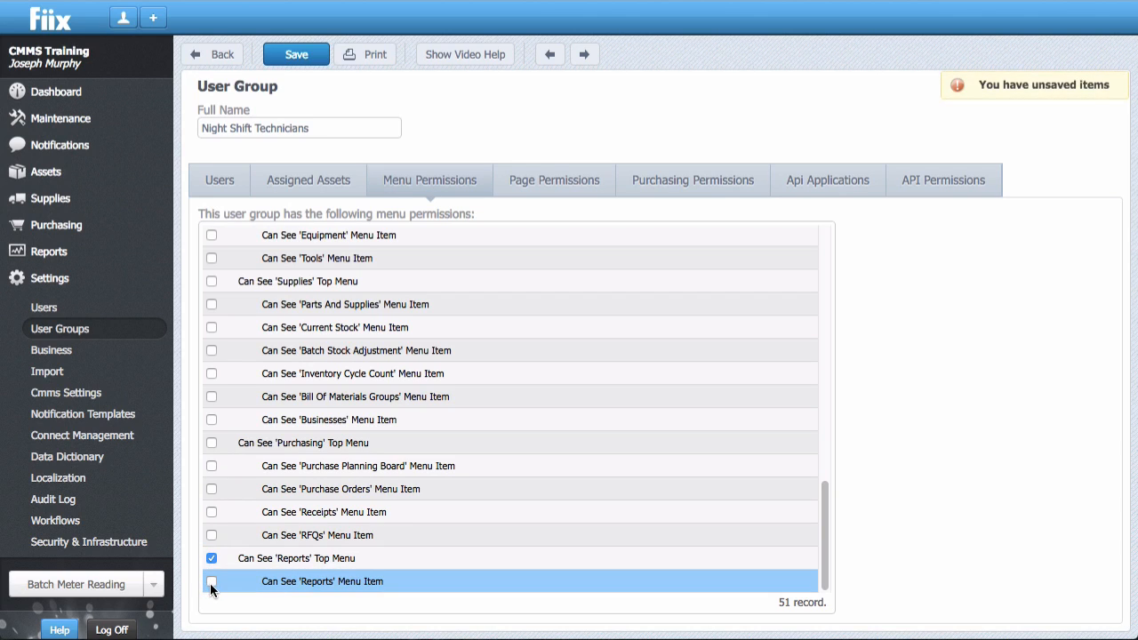
left_click(211, 584)
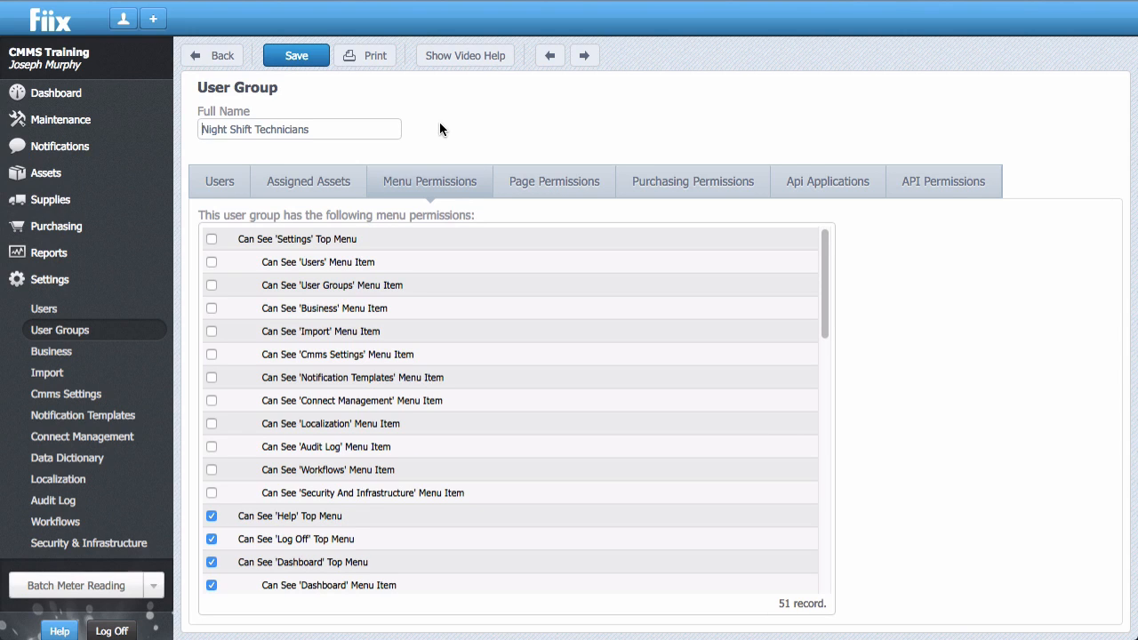
Grant the Night Shift Technicians group every page permission for the Reports page, including access, New, Print, Edit, Delete and template sharing and downloading.
left_click(516, 187)
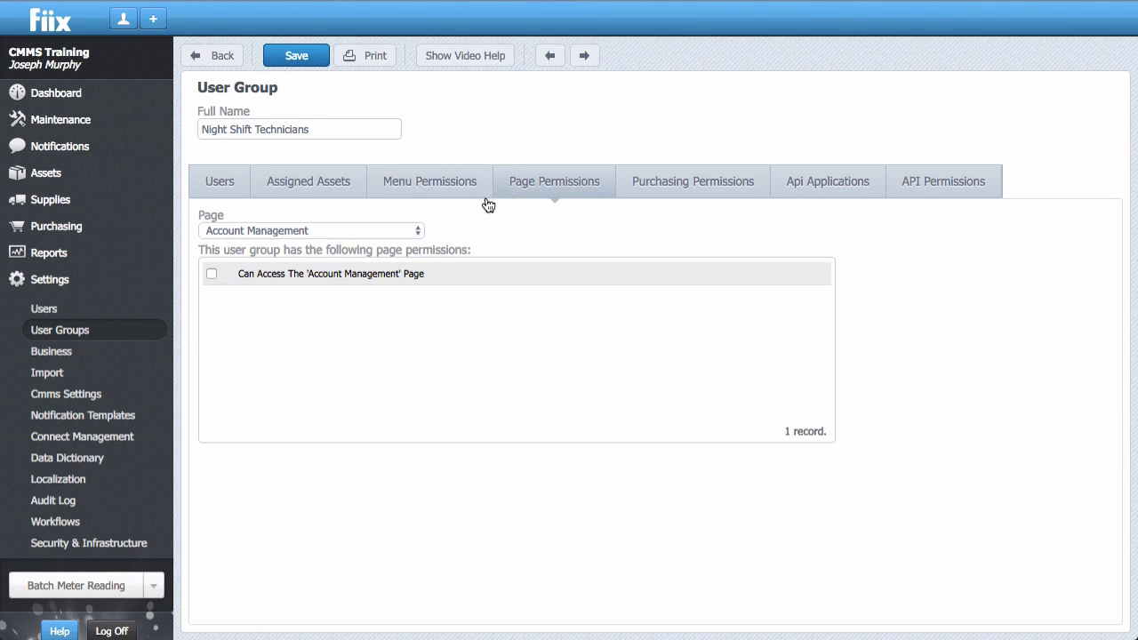
left_click(418, 231)
scroll(394, 296, "down", 15)
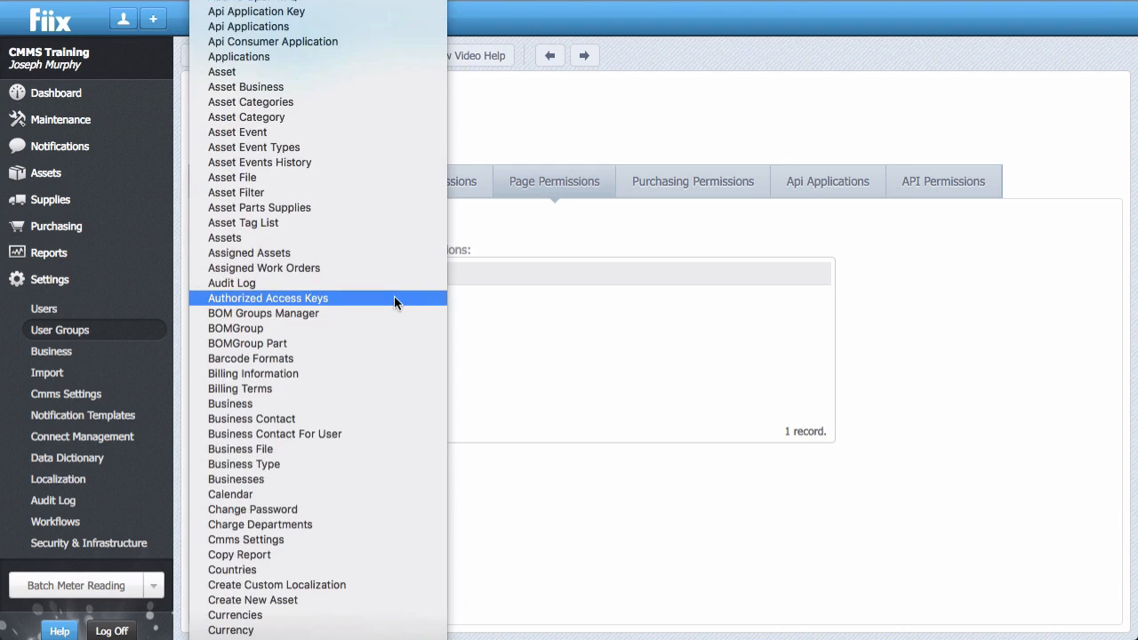
scroll(401, 295, "down", 10)
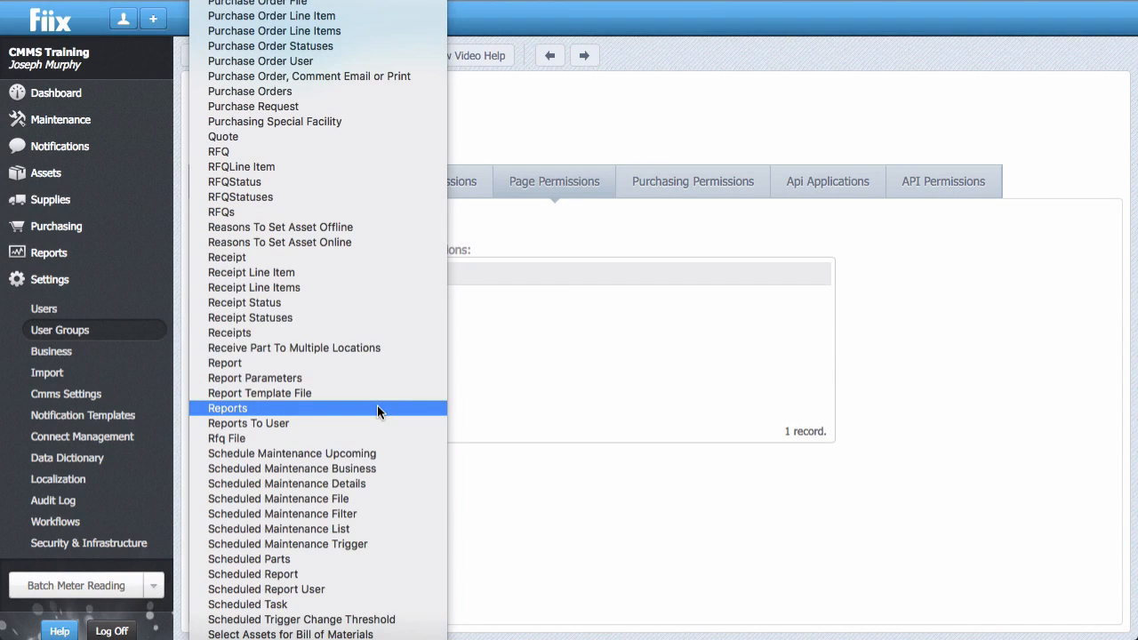
left_click(376, 407)
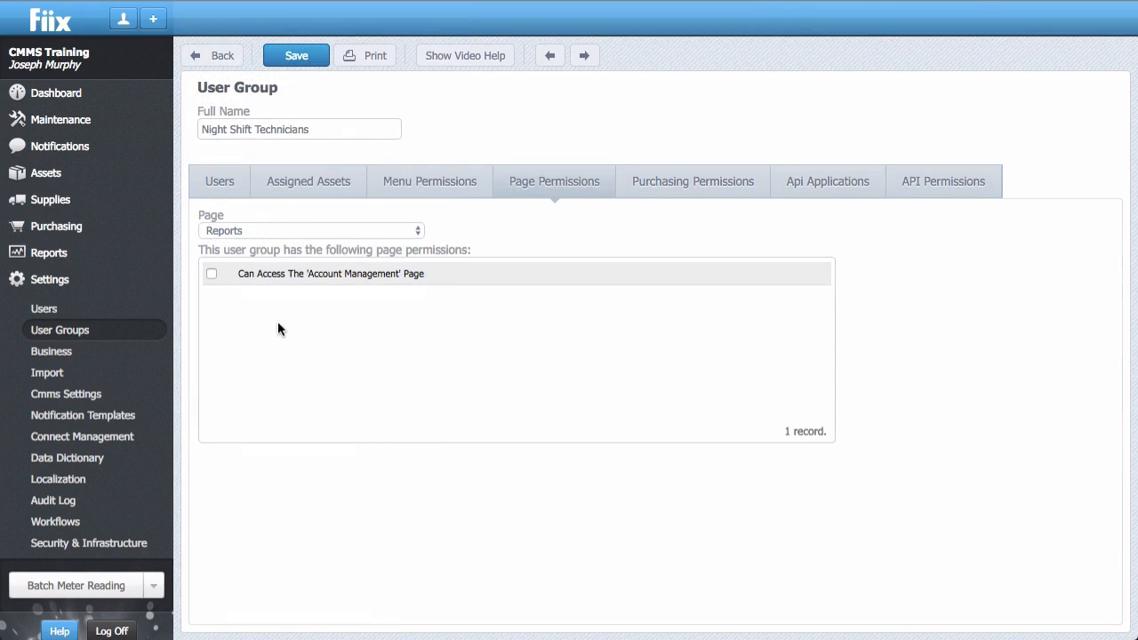
left_click(212, 274)
left_click(212, 297)
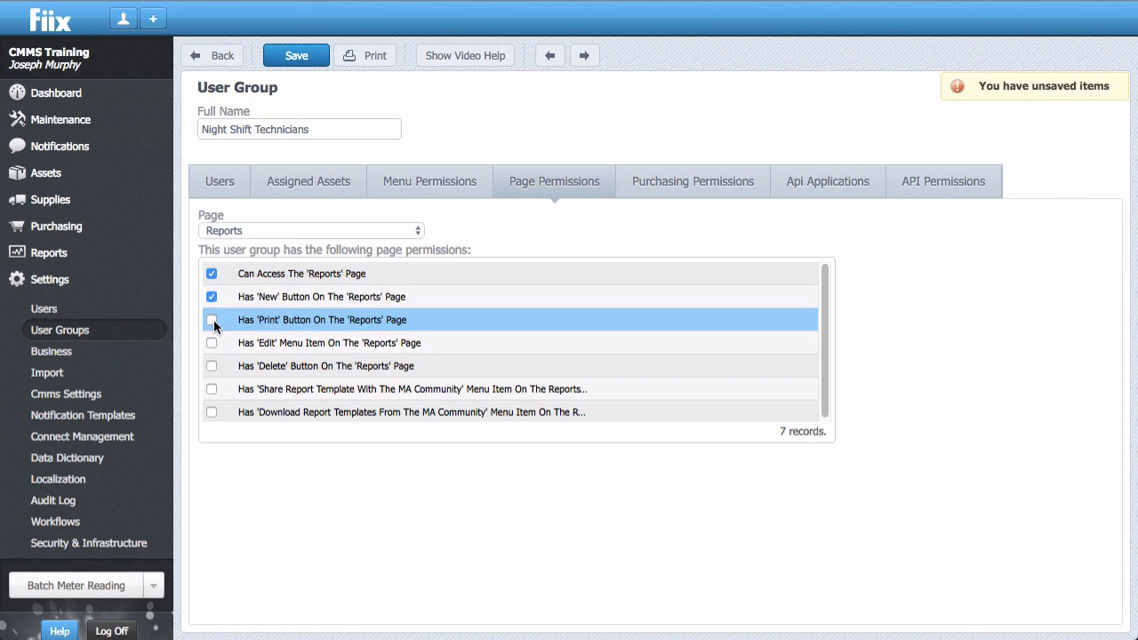
left_click(212, 320)
left_click(212, 344)
left_click(212, 366)
left_click(210, 390)
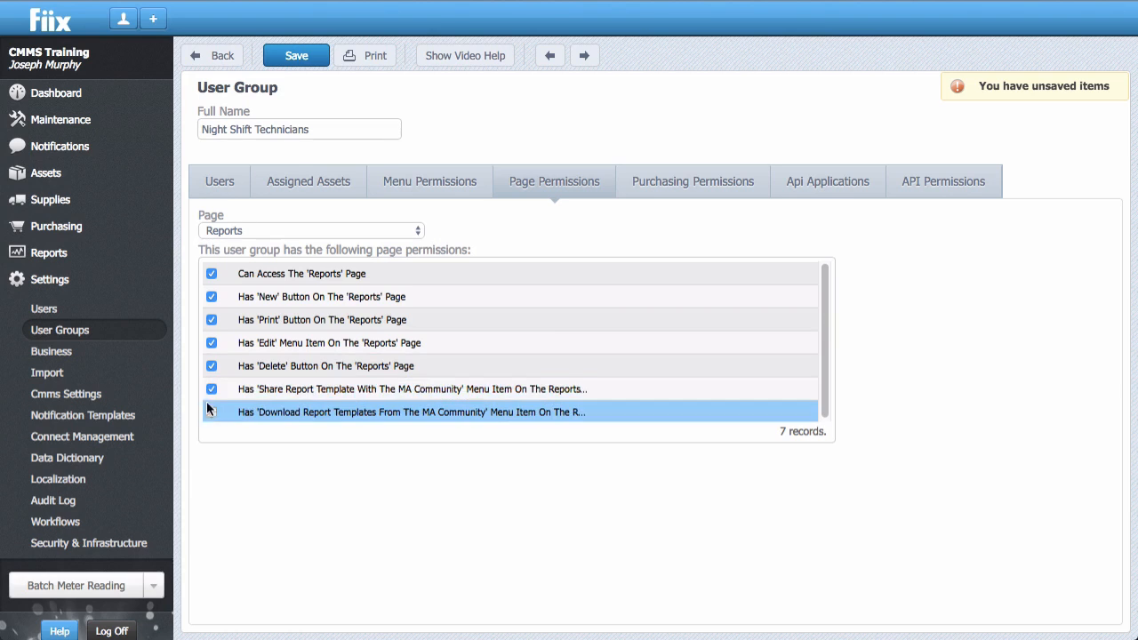
left_click(211, 413)
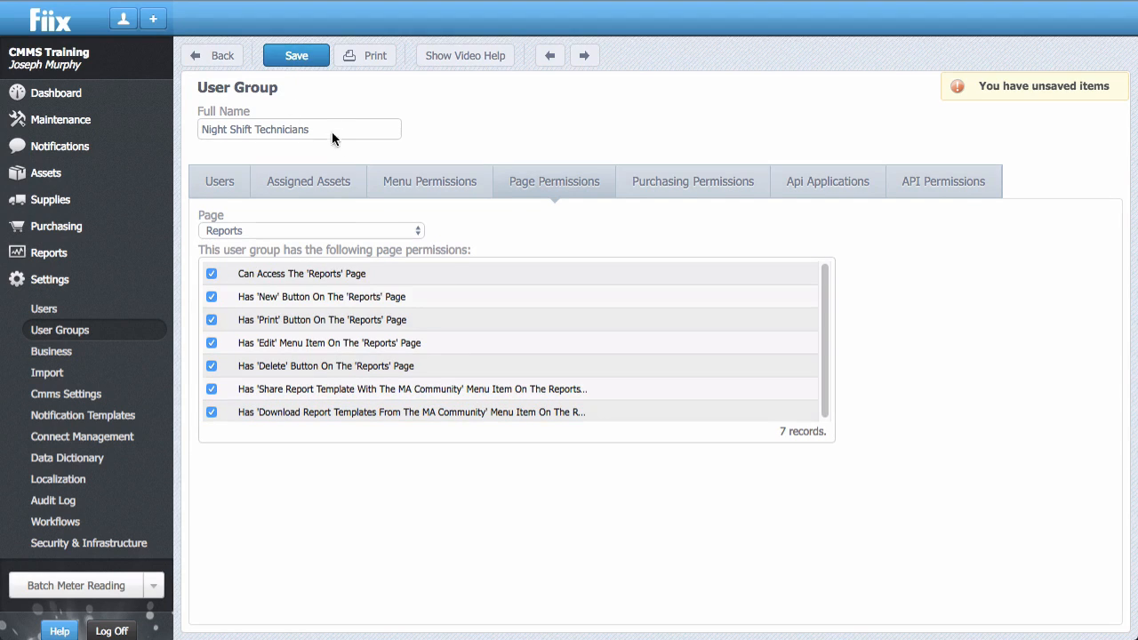
Grant the group every page permission for the Report page, including access, Save, Print, Run and the template options, and save the group.
left_click(397, 229)
left_click(388, 185)
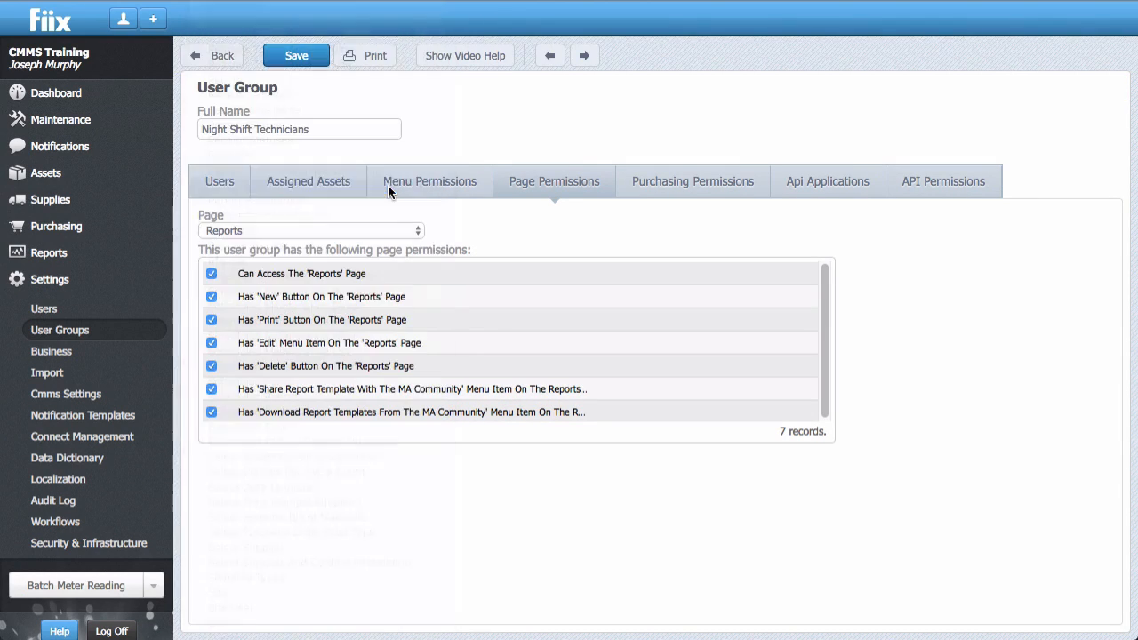
left_click(212, 274)
left_click(211, 297)
left_click(211, 320)
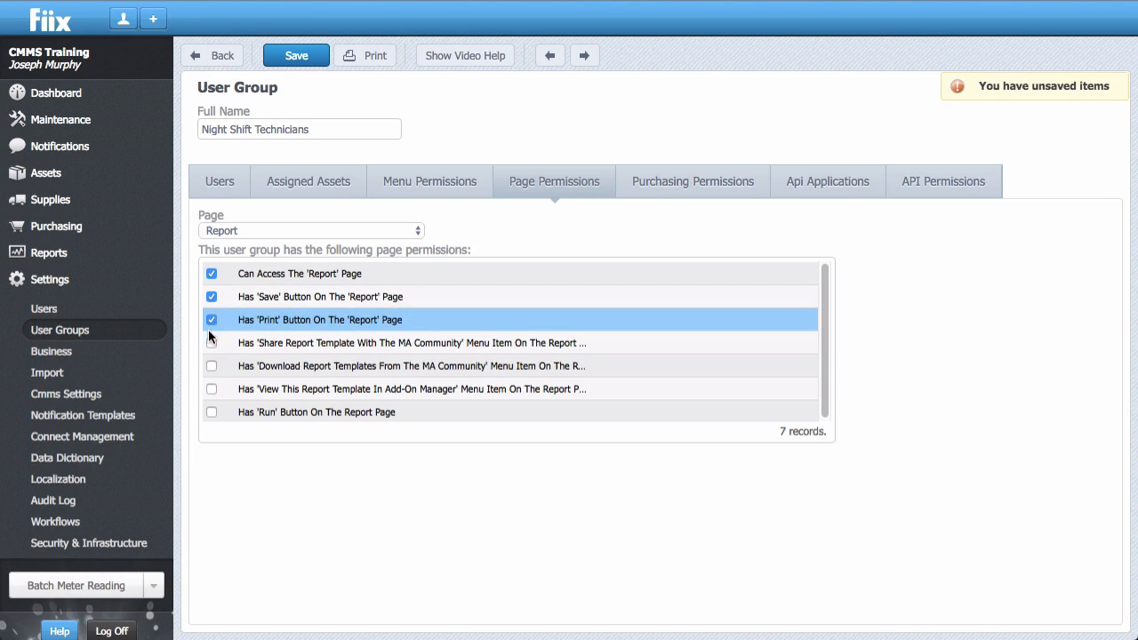
left_click(212, 344)
left_click(212, 365)
left_click(211, 389)
left_click(211, 412)
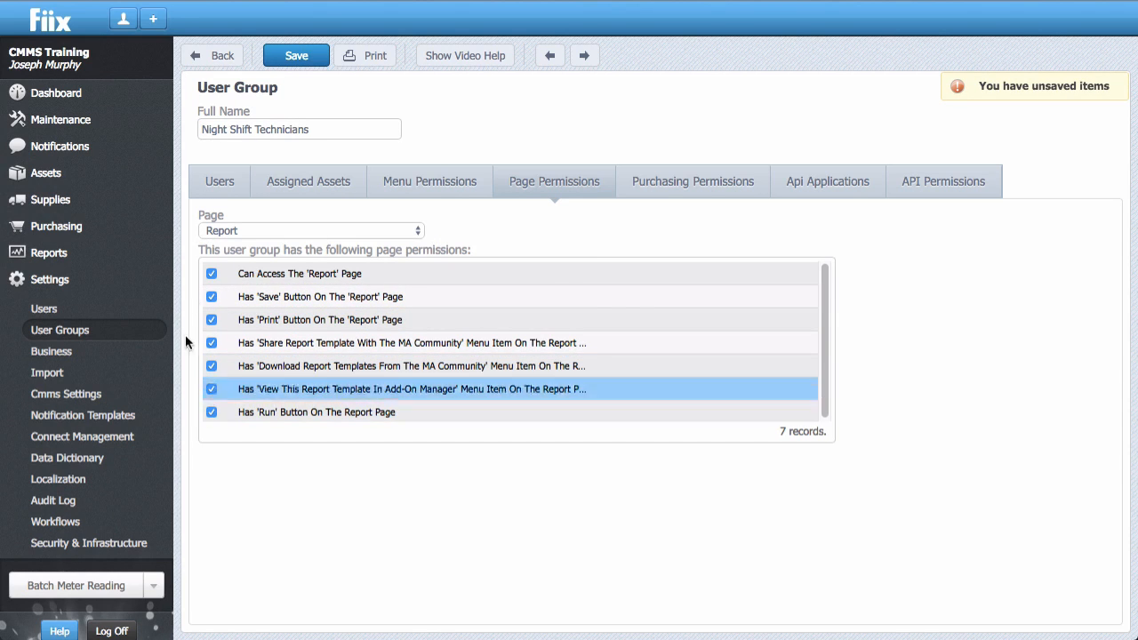
left_click(309, 60)
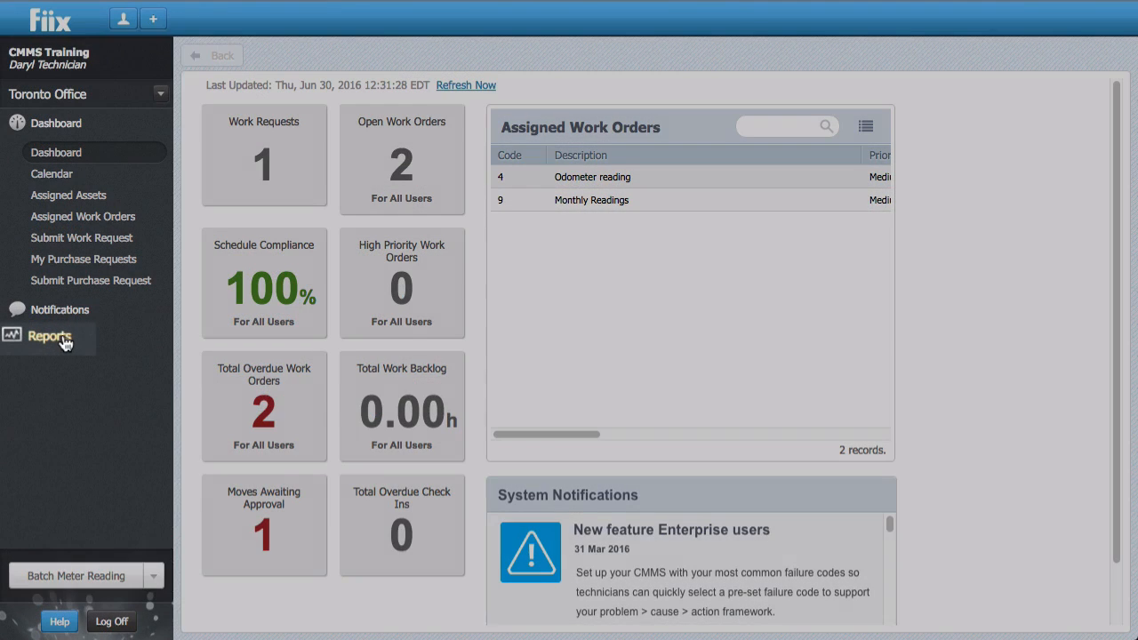
In the technician's account, view the list of reports and open Closed Work Orders with Completion Notes (all).
left_click(62, 338)
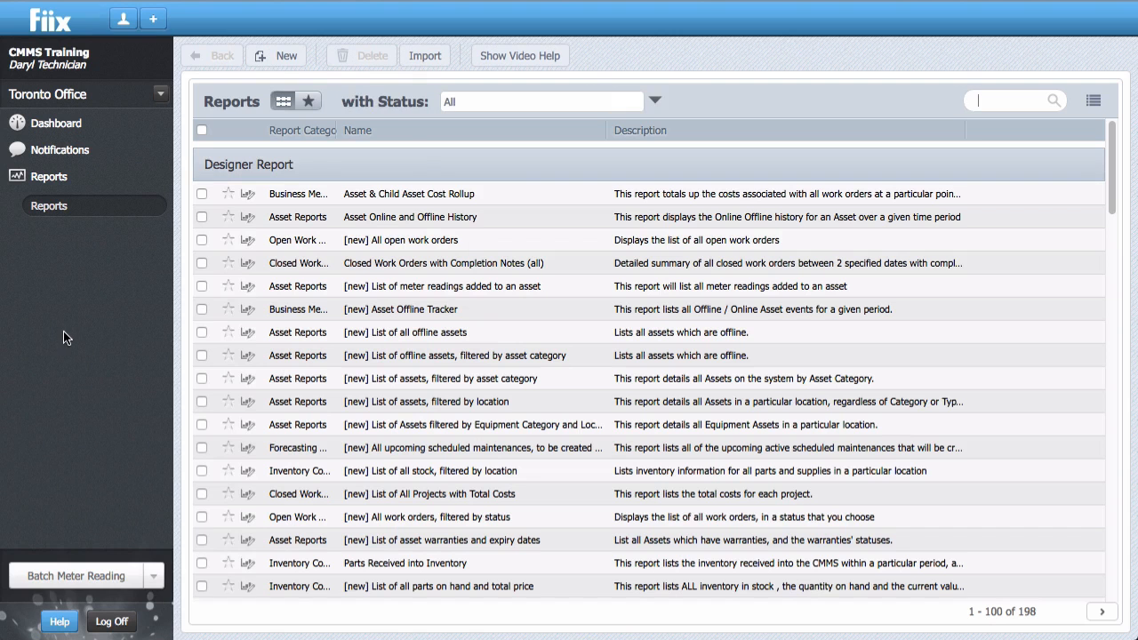
left_click(394, 265)
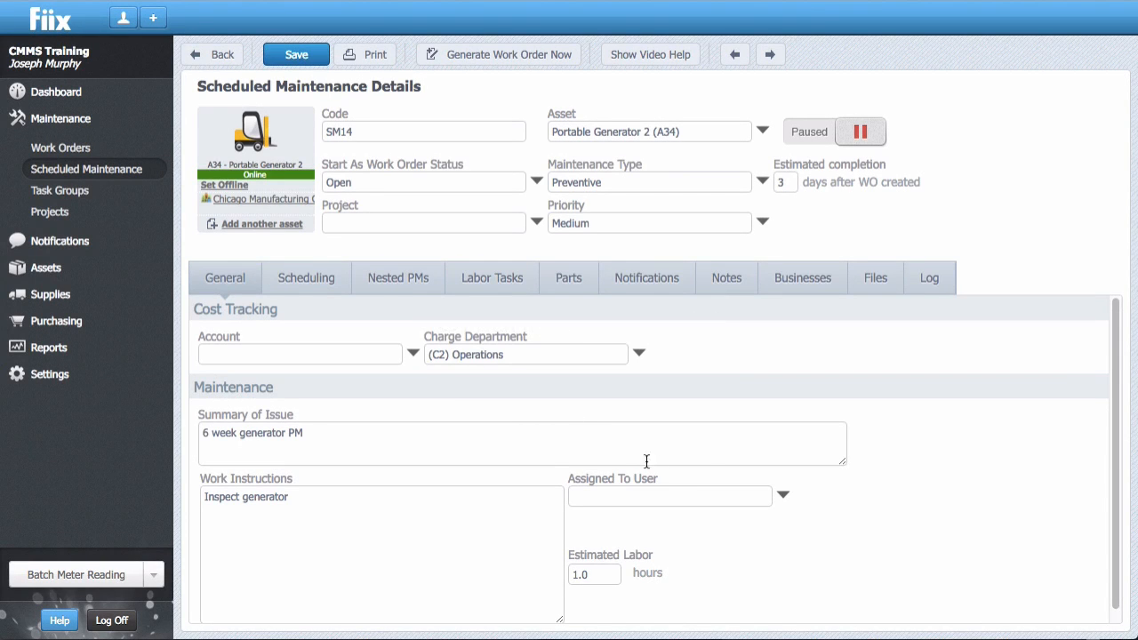
Assign scheduled maintenance SM14 to any member of the Night Shift Technicians group and save it.
left_click(783, 495)
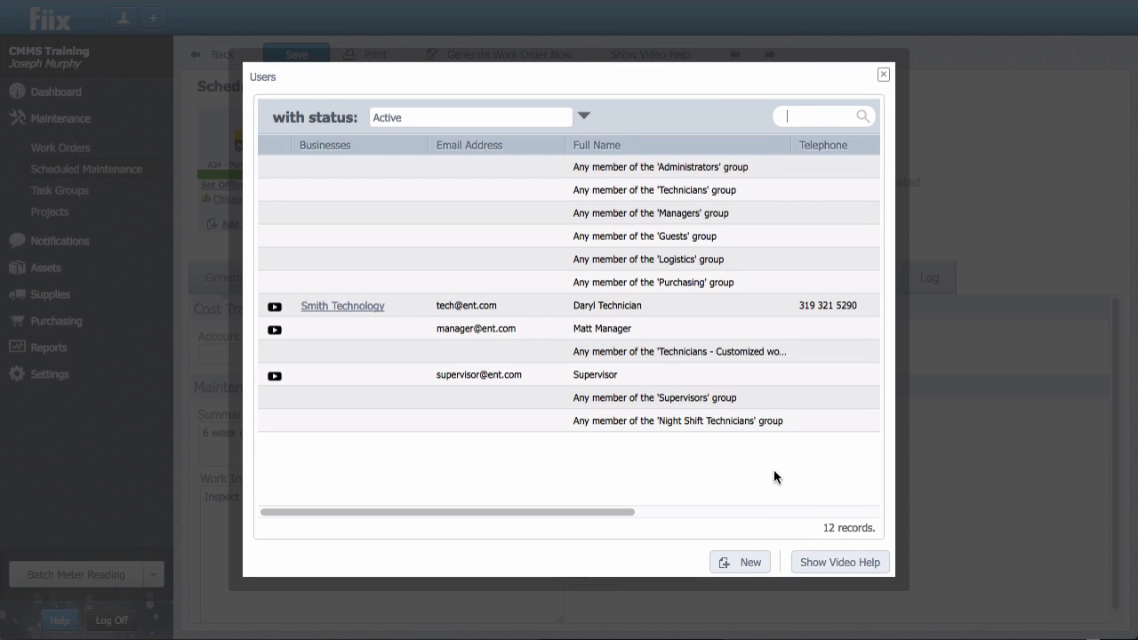
left_click(749, 423)
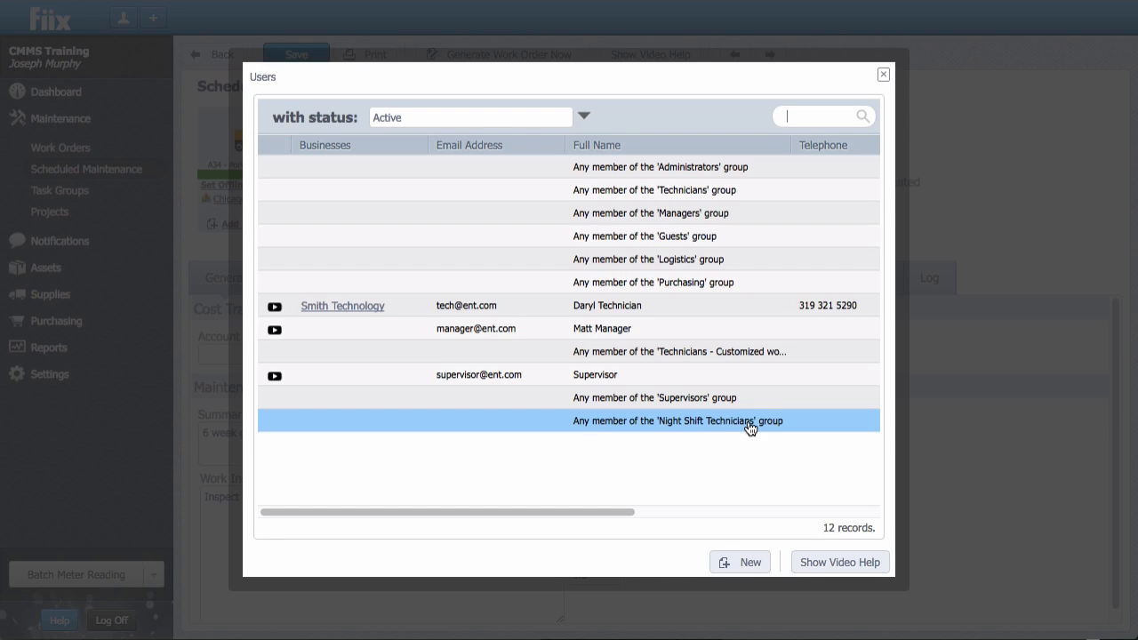
double_click(750, 426)
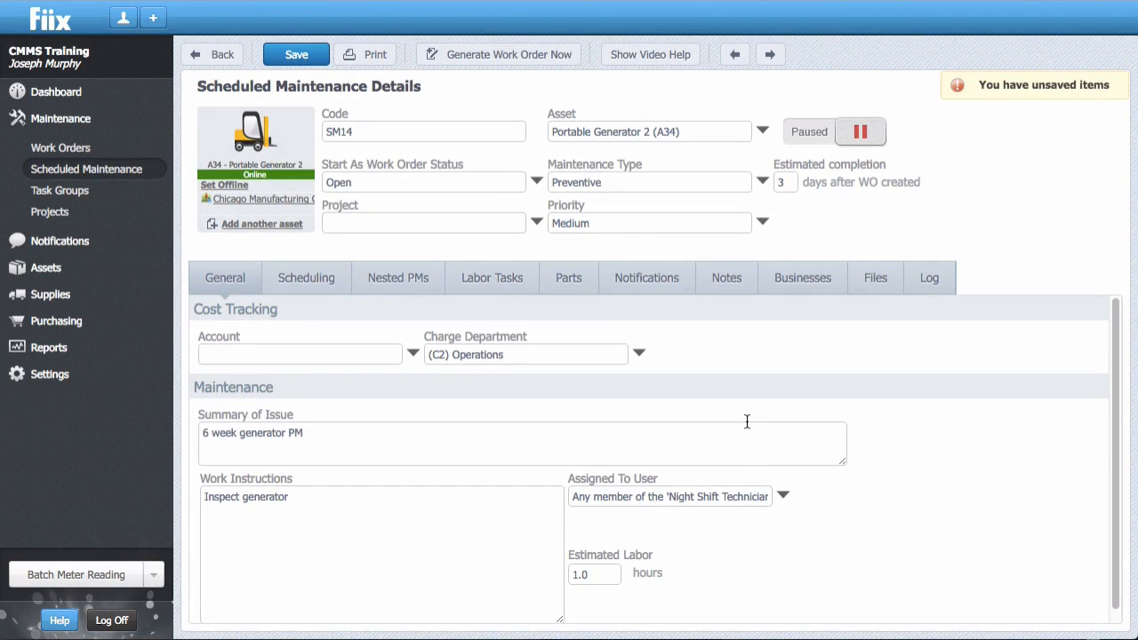
left_click(296, 57)
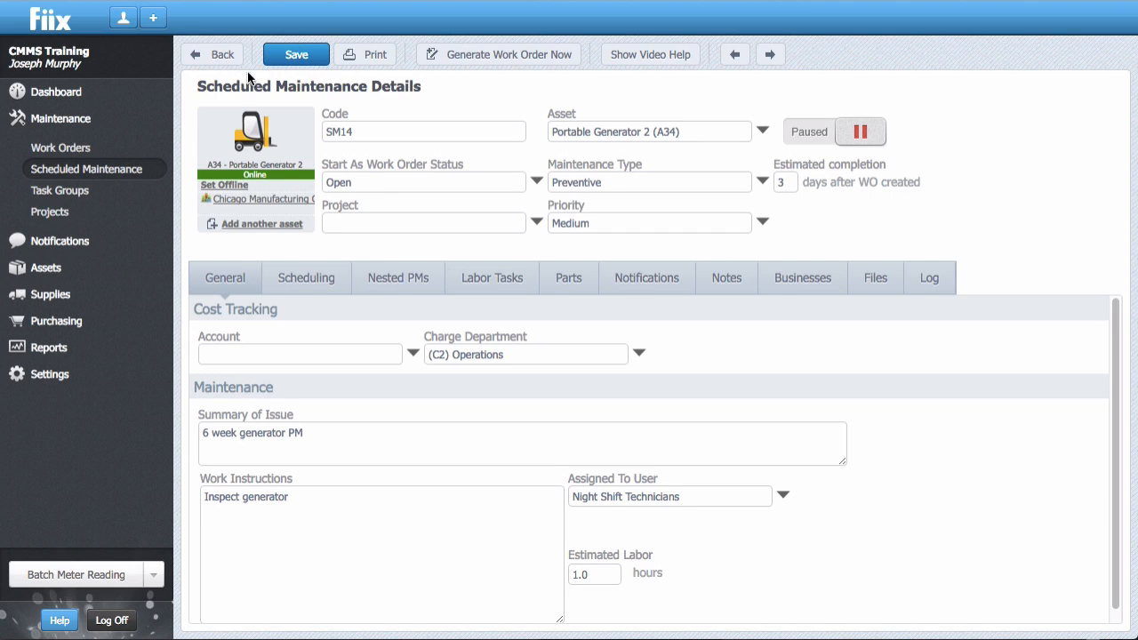
Batch-update work orders 4, 9, 11 and 17 so they are assigned to any member of the Night Shift Technicians group.
left_click(92, 149)
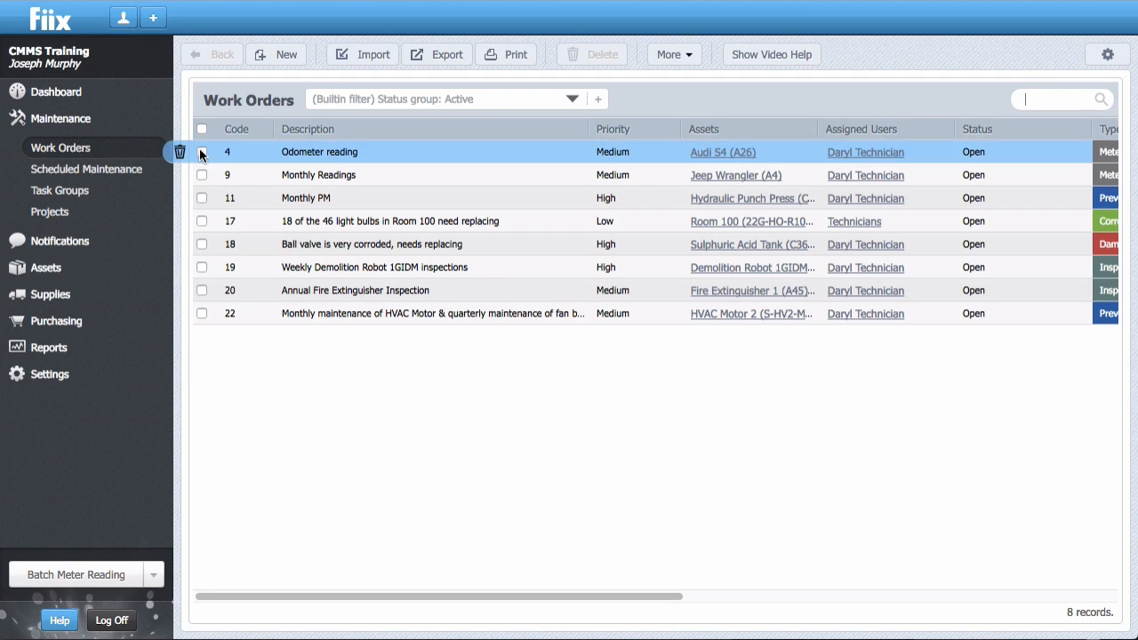
left_click(202, 152)
left_click(202, 175)
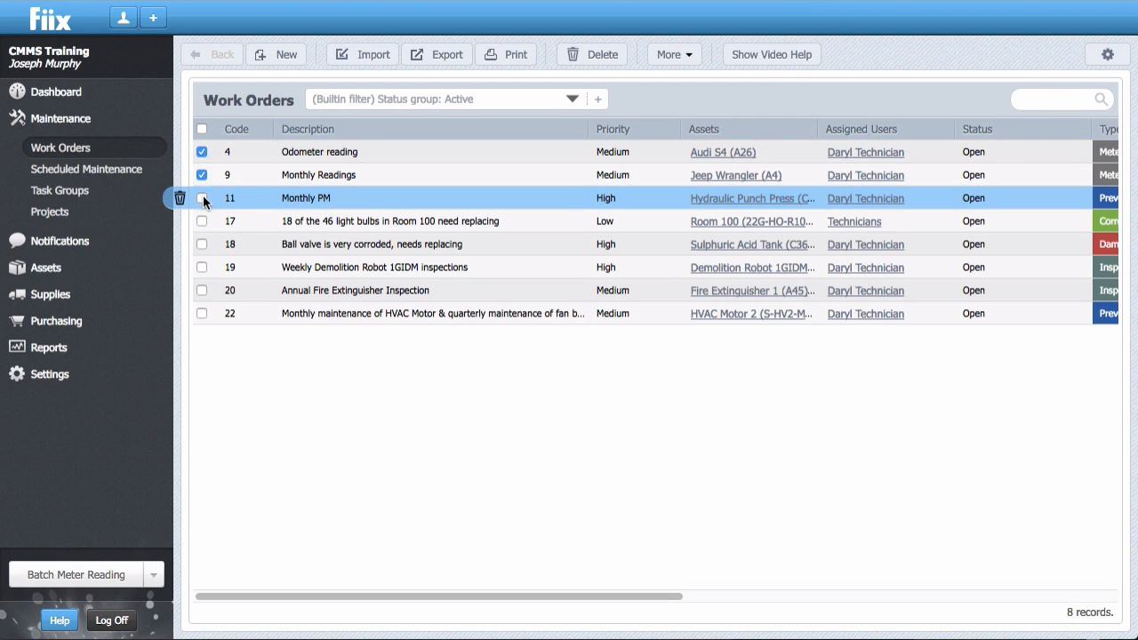
left_click(203, 197)
left_click(202, 220)
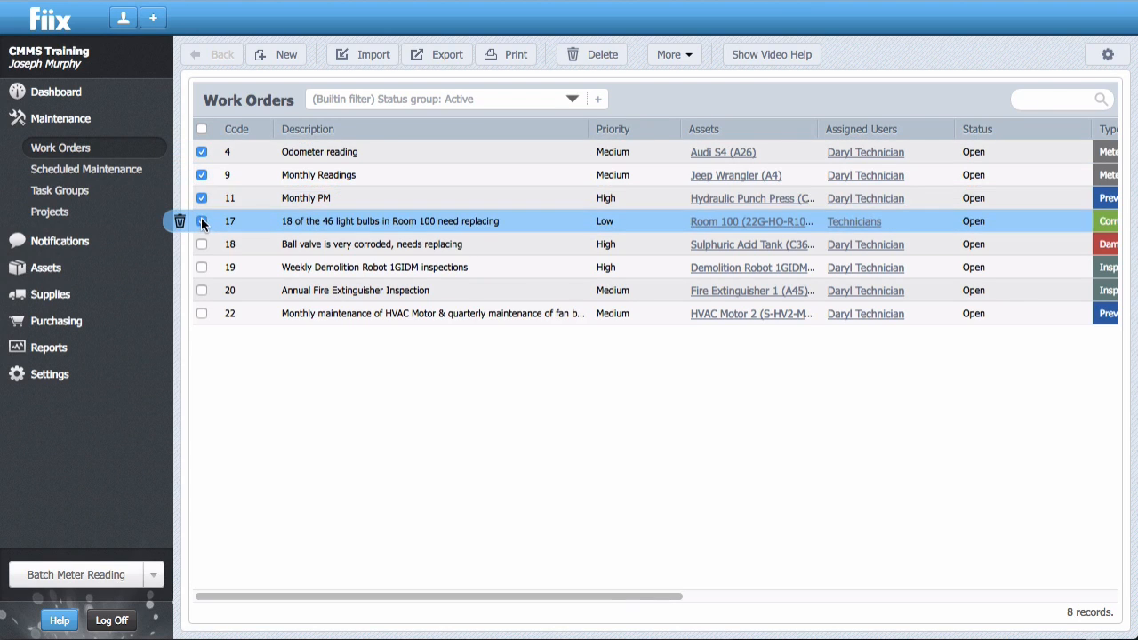
left_click(690, 56)
left_click(687, 77)
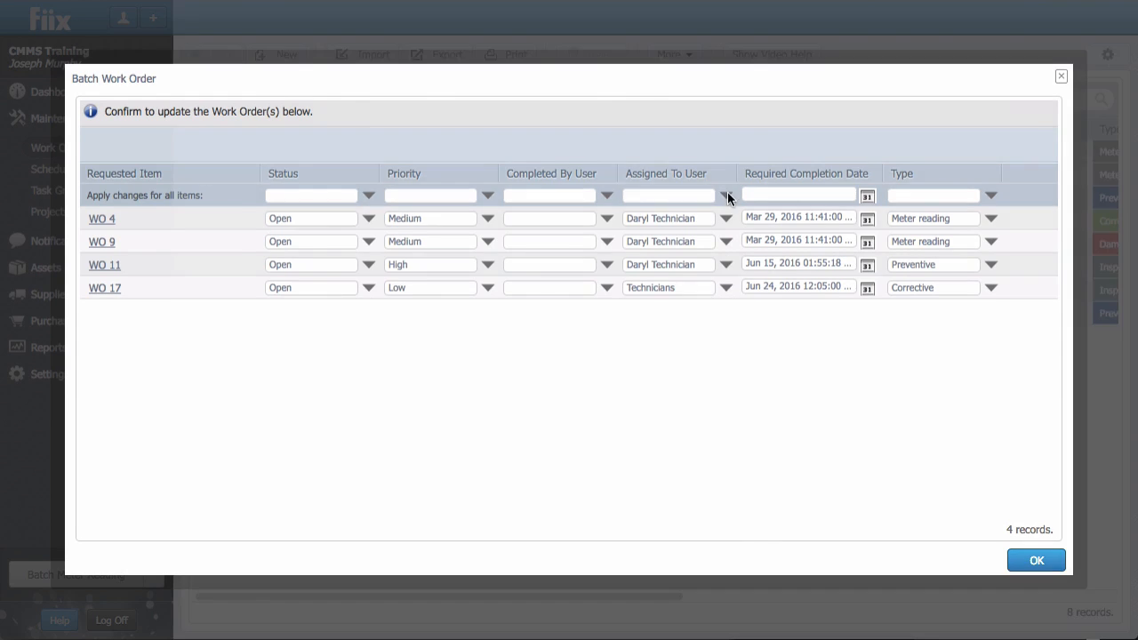
left_click(727, 196)
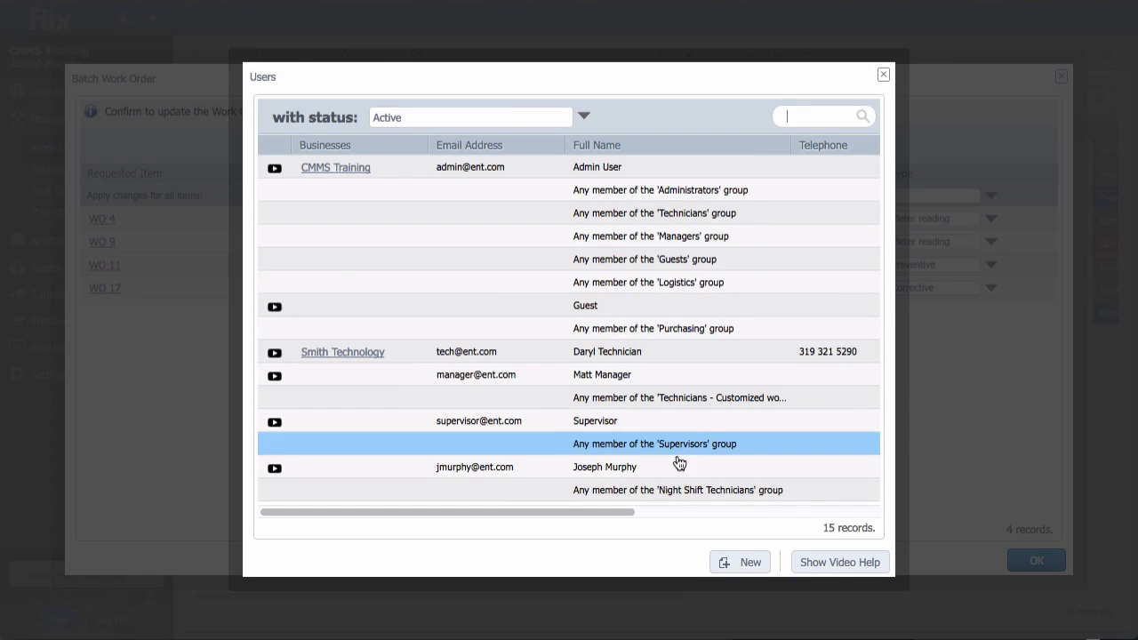
left_click(675, 490)
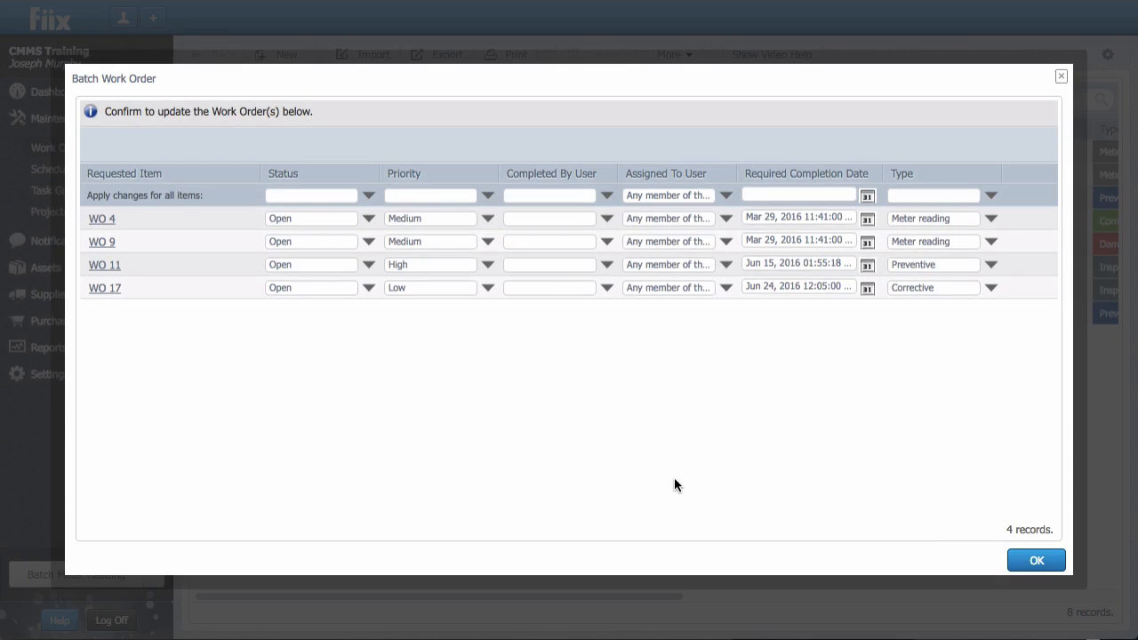
left_click(1025, 561)
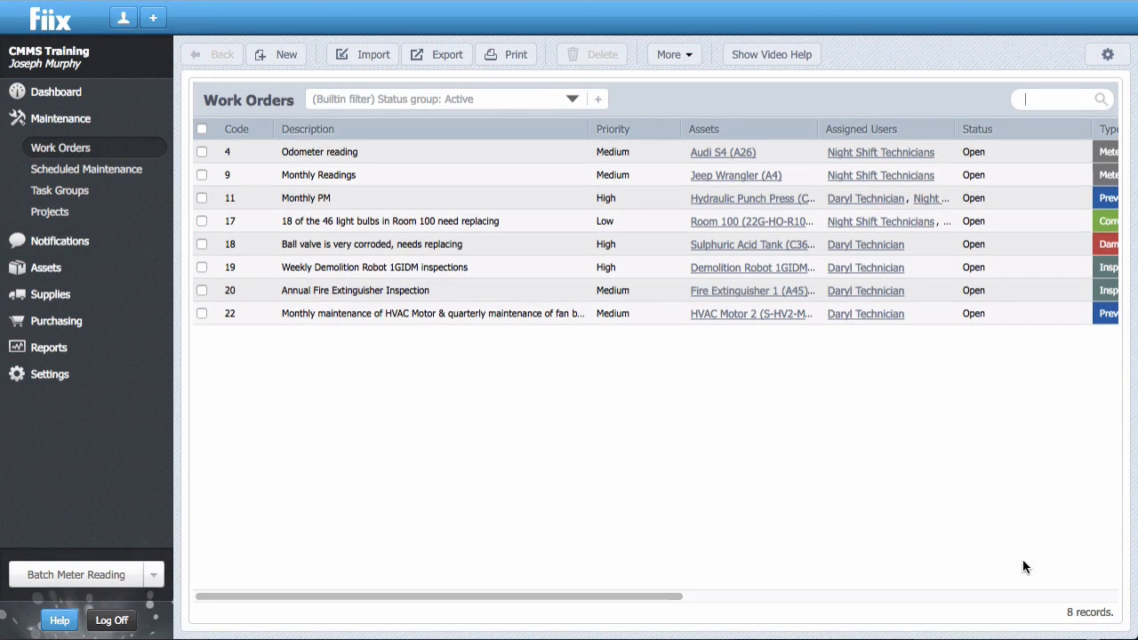